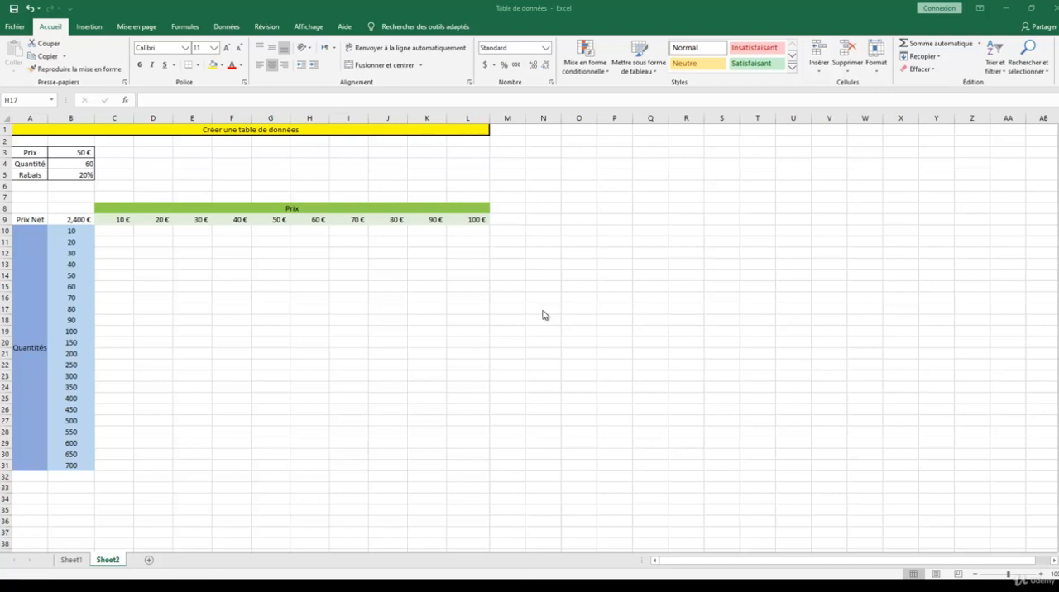
Step: Examine the net price formula in B9, the price headings in row 9 and the quantities listed in column B
left_click(51, 153)
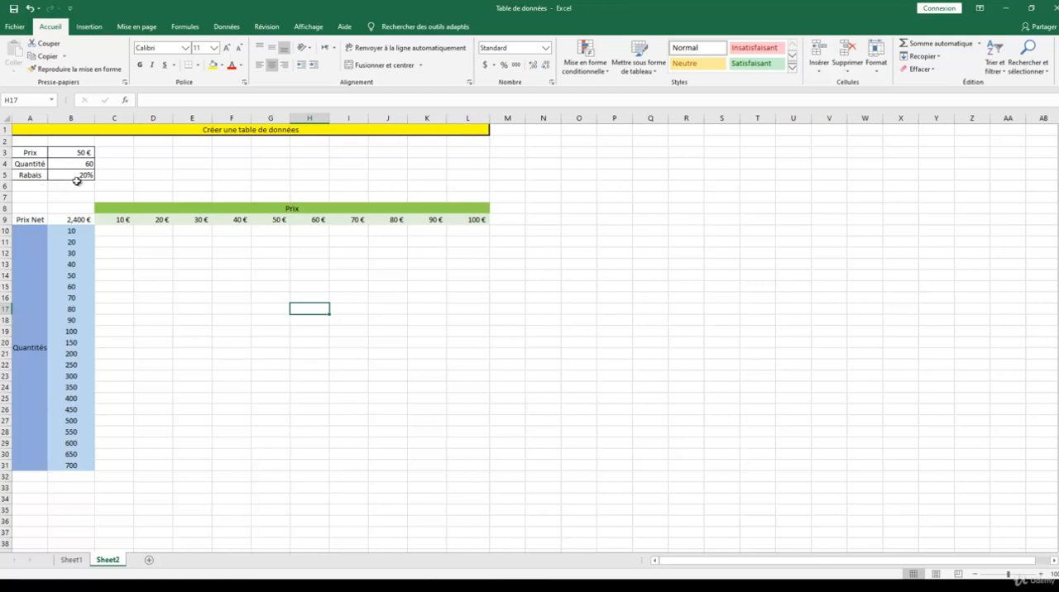
left_click(75, 222)
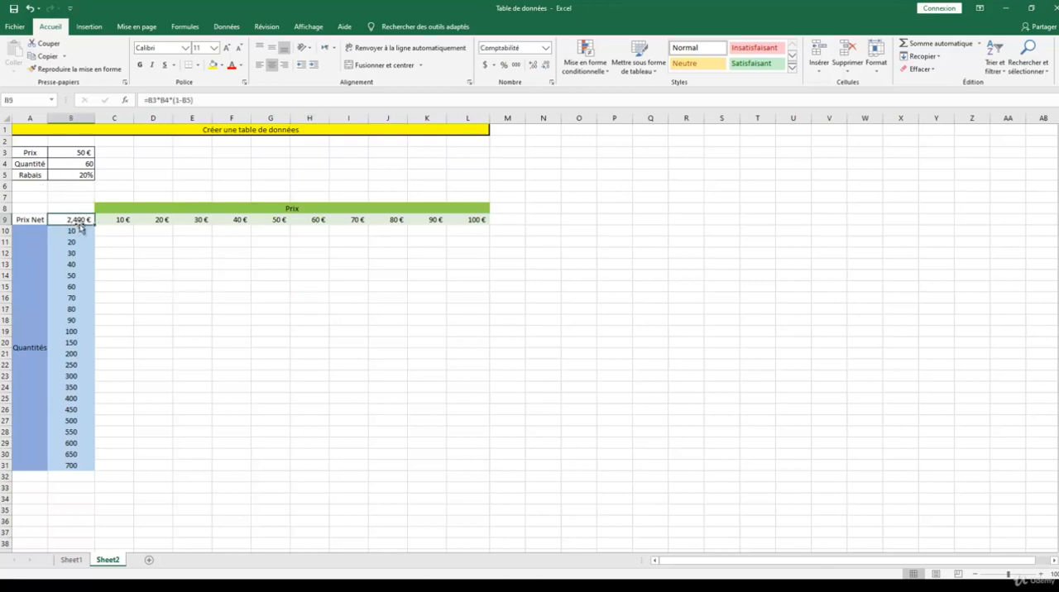
left_click(182, 101)
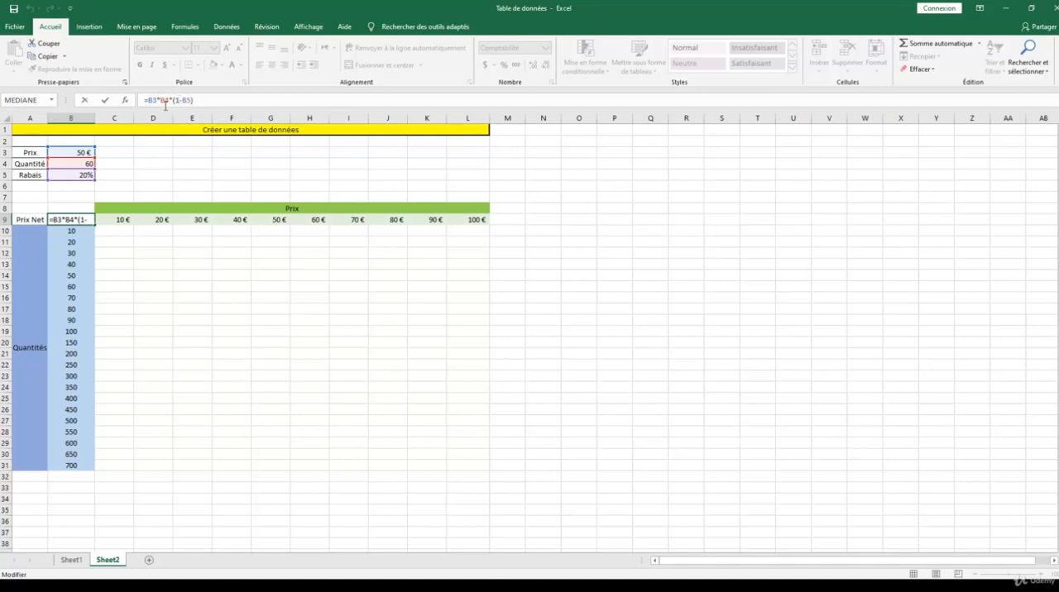
key("Return")
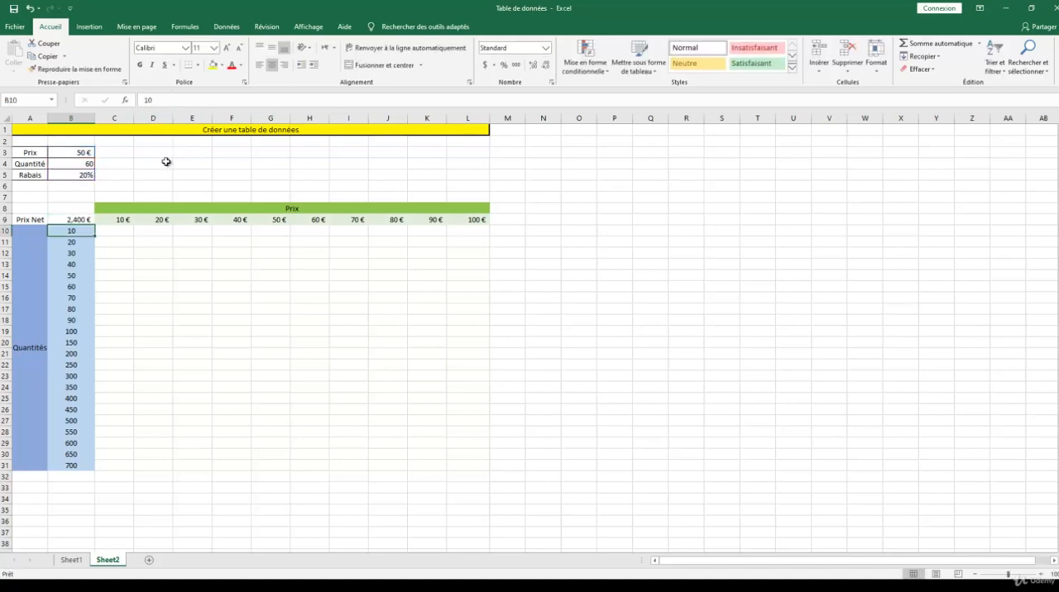
left_click(128, 220)
left_click(168, 220)
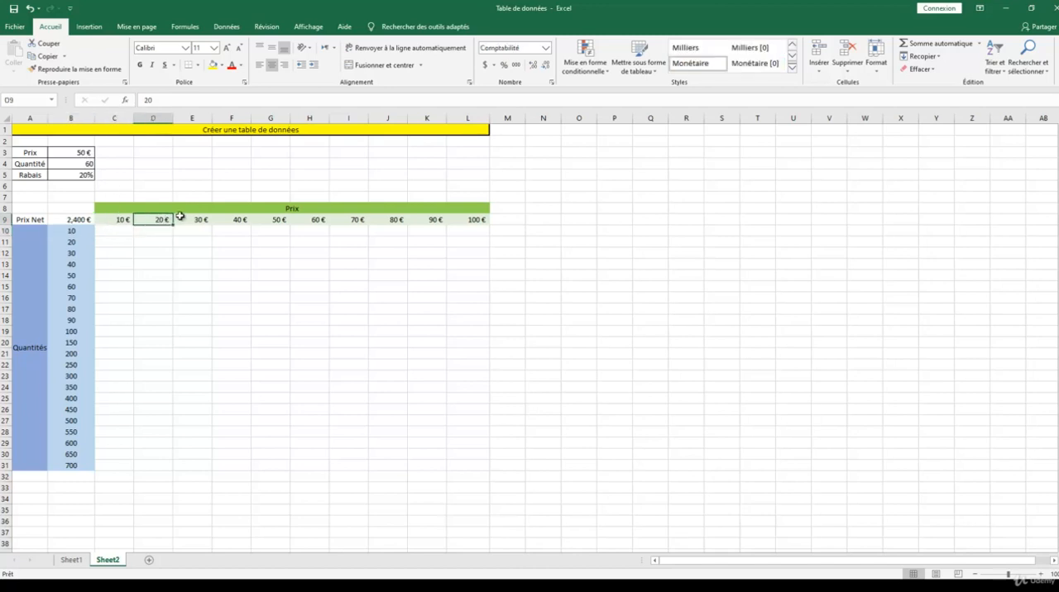
left_click(207, 220)
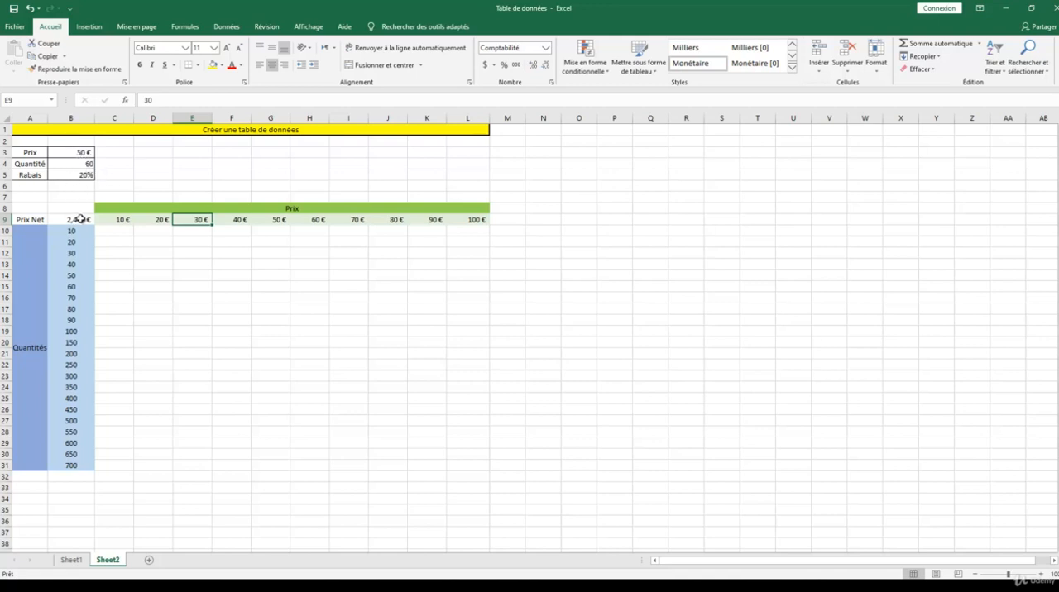
left_click_drag(78, 232, 79, 387)
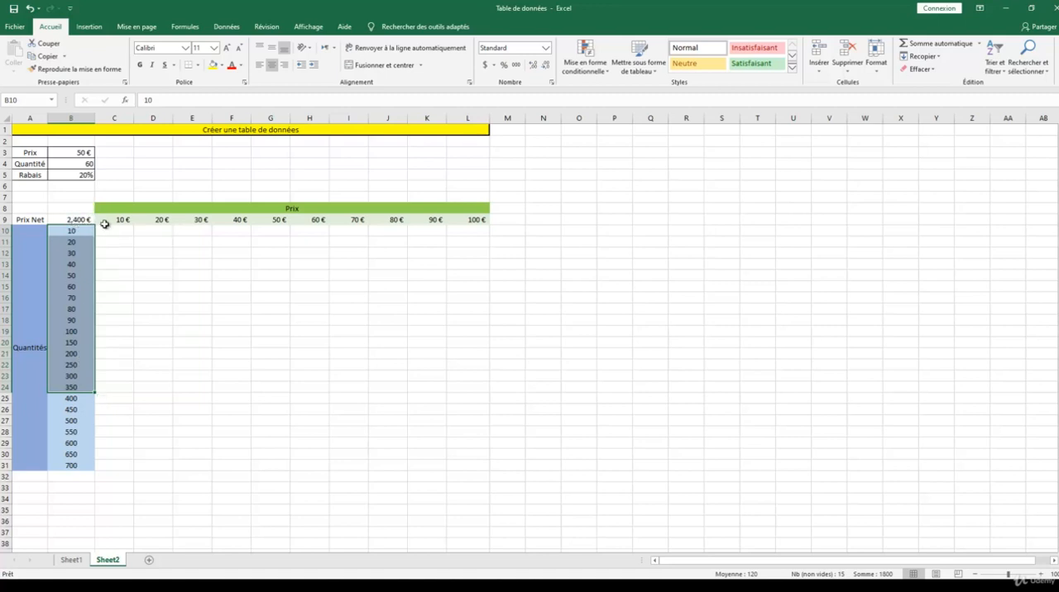
Step: Set the price in B3 to 10 € and the quantity in B4 to 20
left_click(88, 152)
type("10")
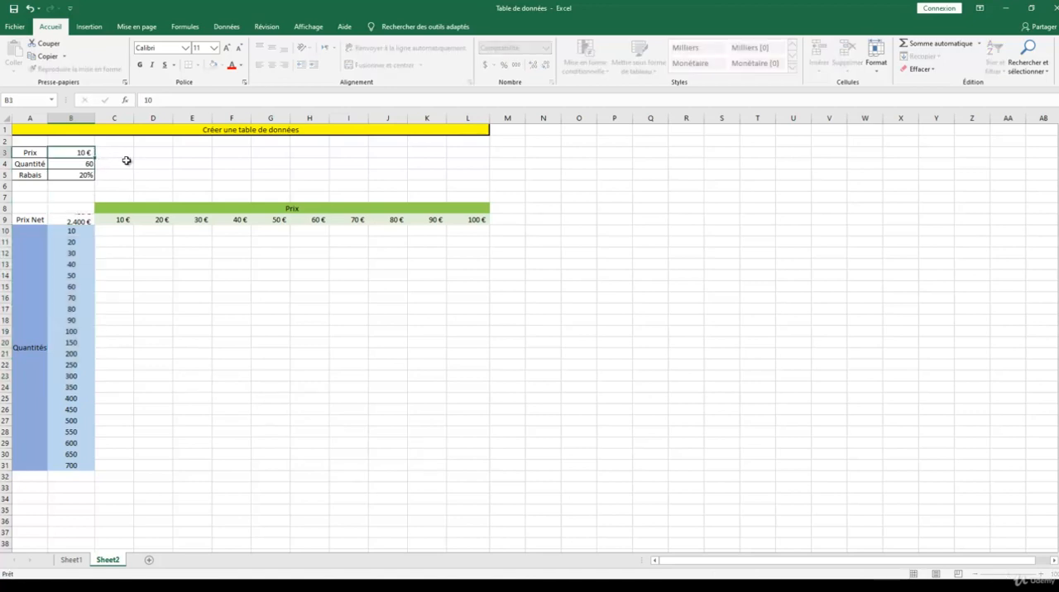
left_click(85, 166)
type("20")
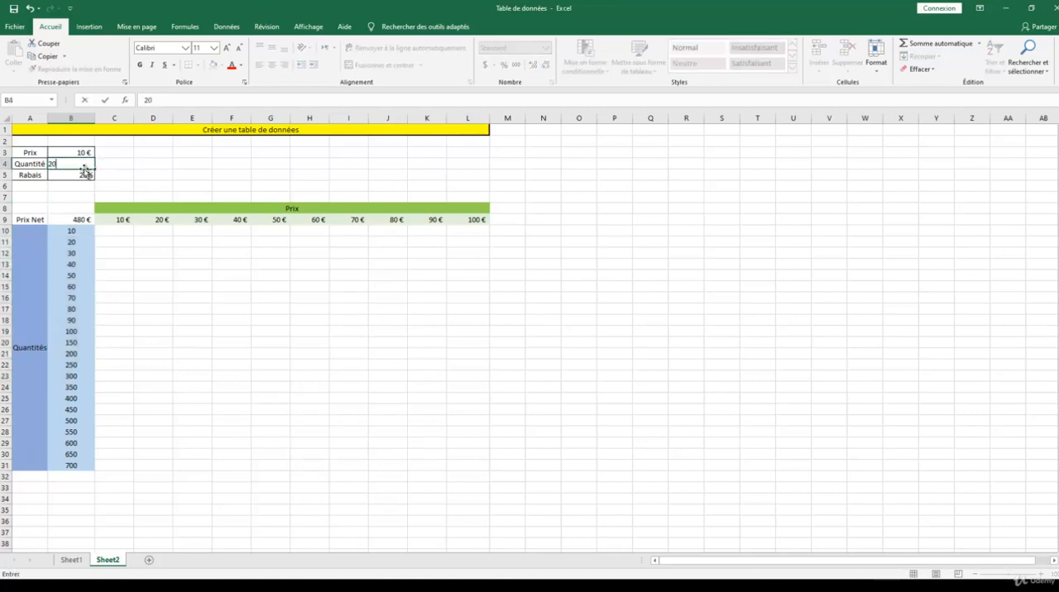
key("Return")
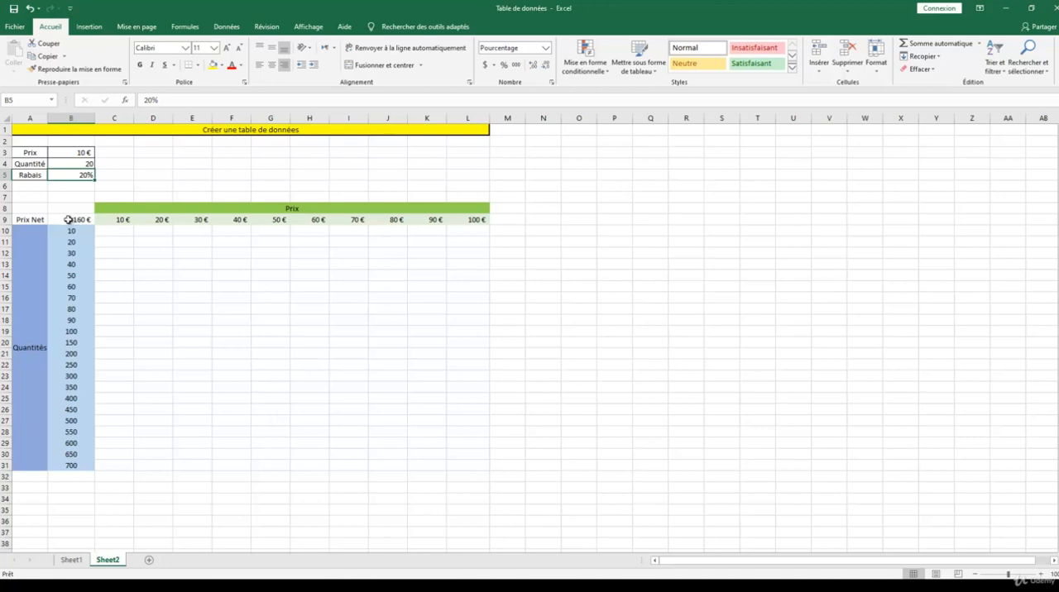
Step: Create a two-variable data table over B9:L31, with B3 as the row input cell and B4 as the column input cell
left_click_drag(68, 220, 471, 463)
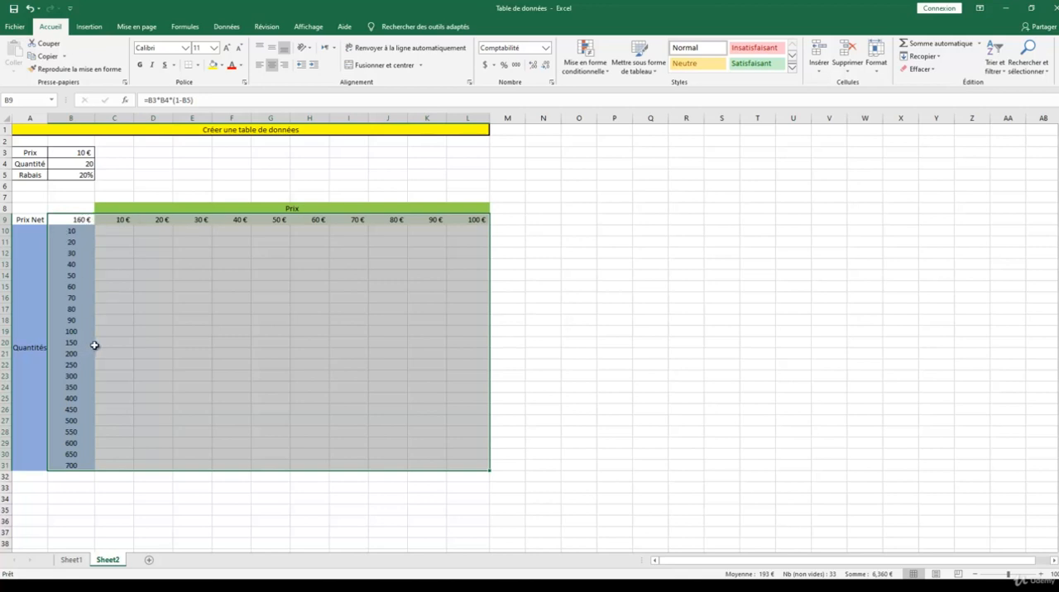
left_click(227, 27)
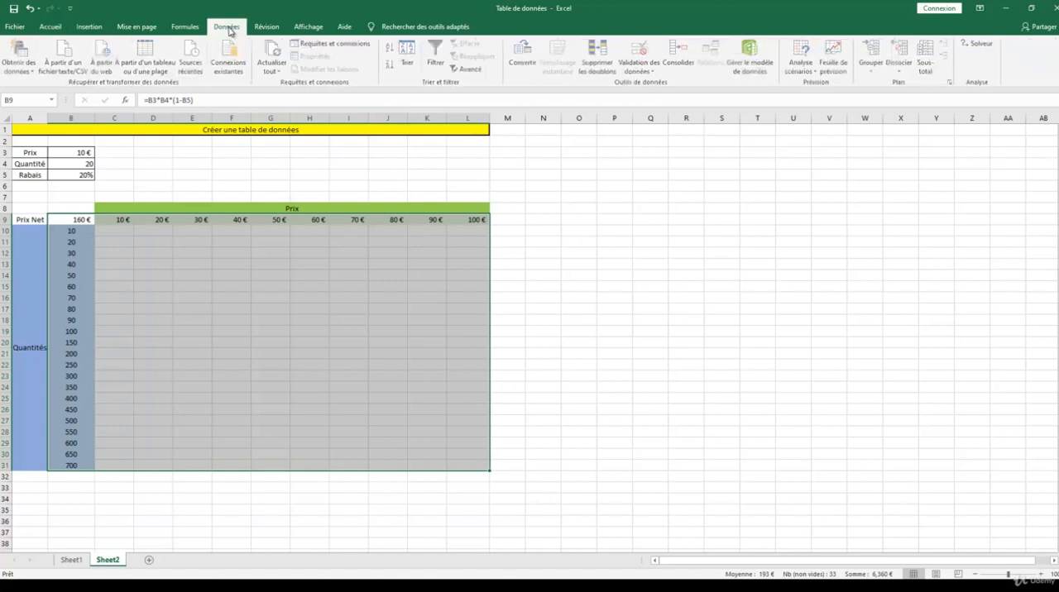
left_click(802, 69)
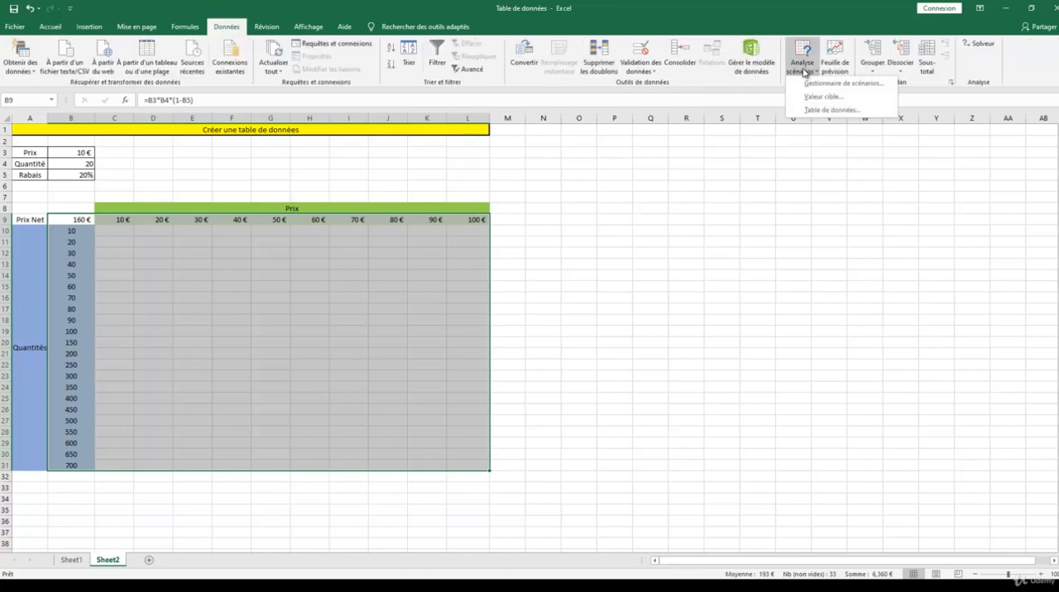
left_click(818, 110)
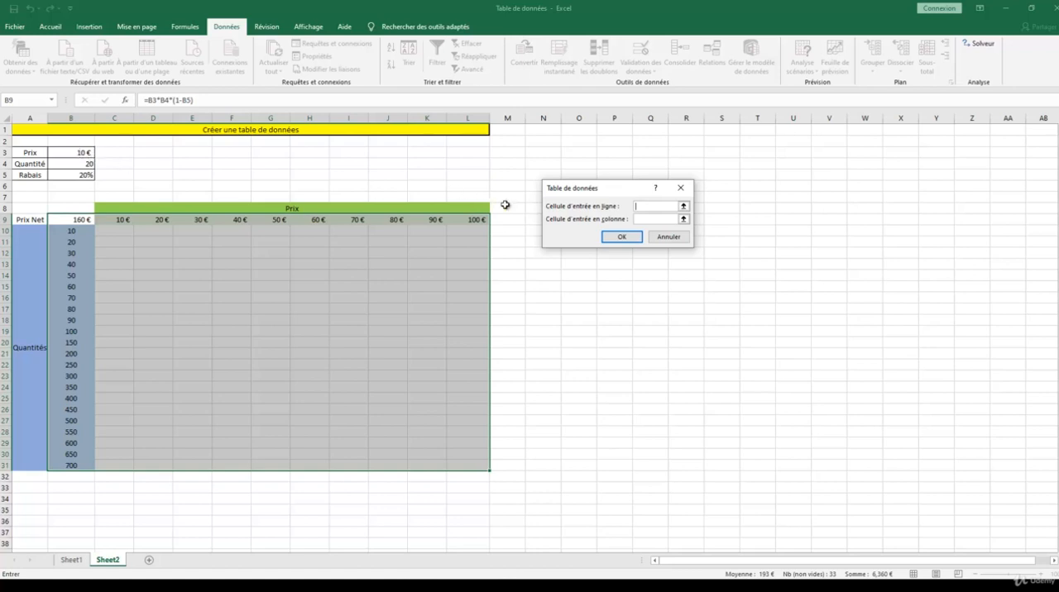
left_click(80, 153)
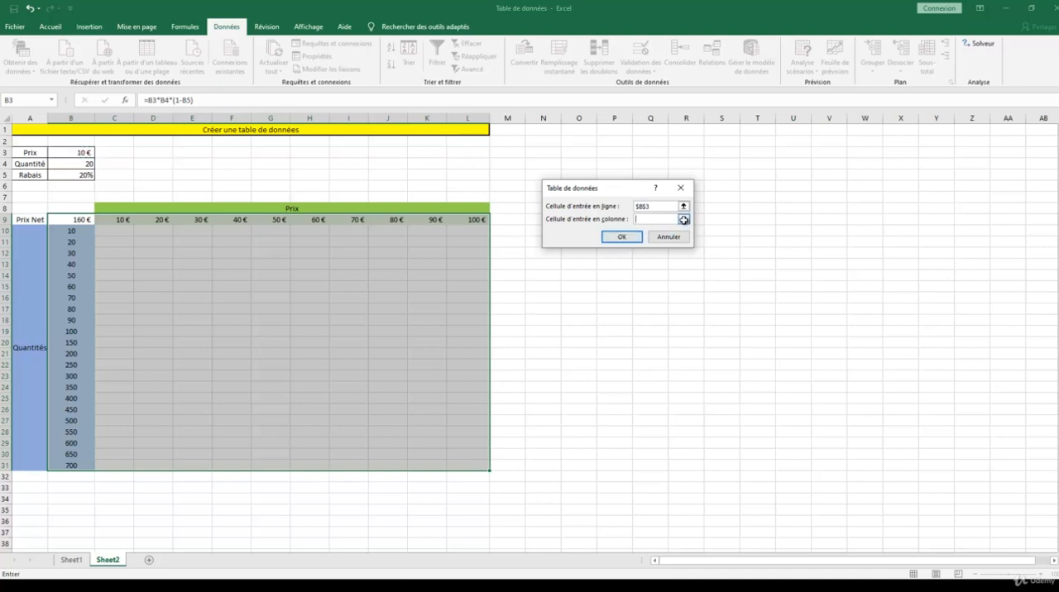
left_click(684, 220)
left_click(686, 203)
left_click(683, 219)
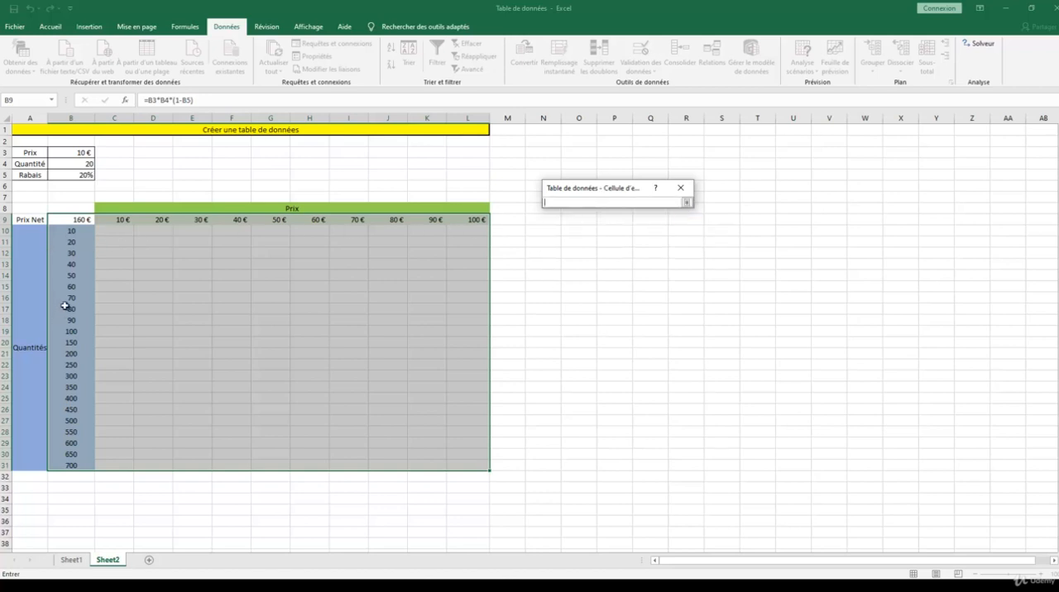
left_click(74, 162)
left_click(685, 202)
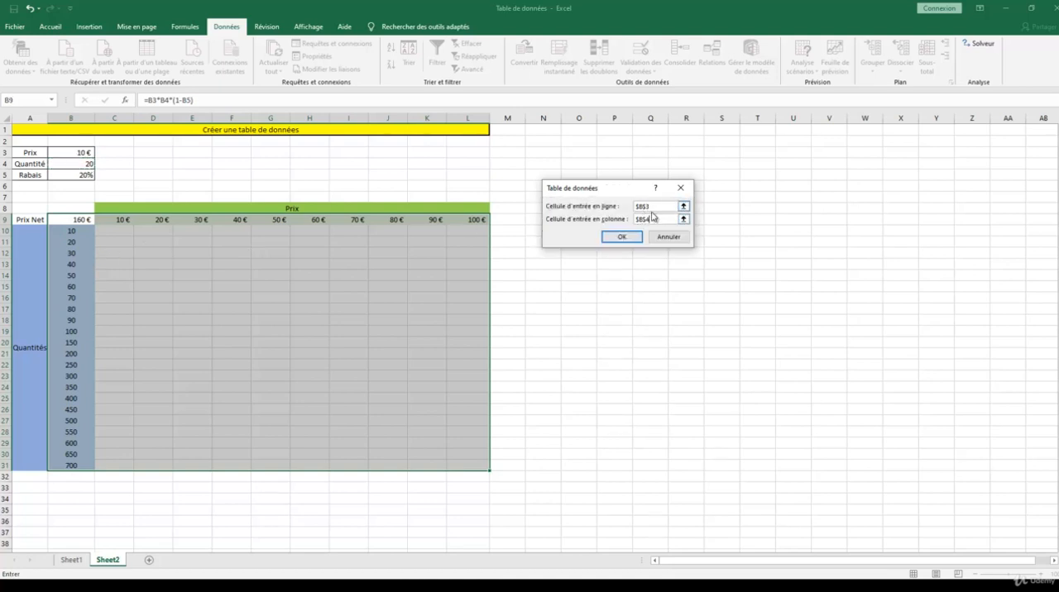
left_click(637, 238)
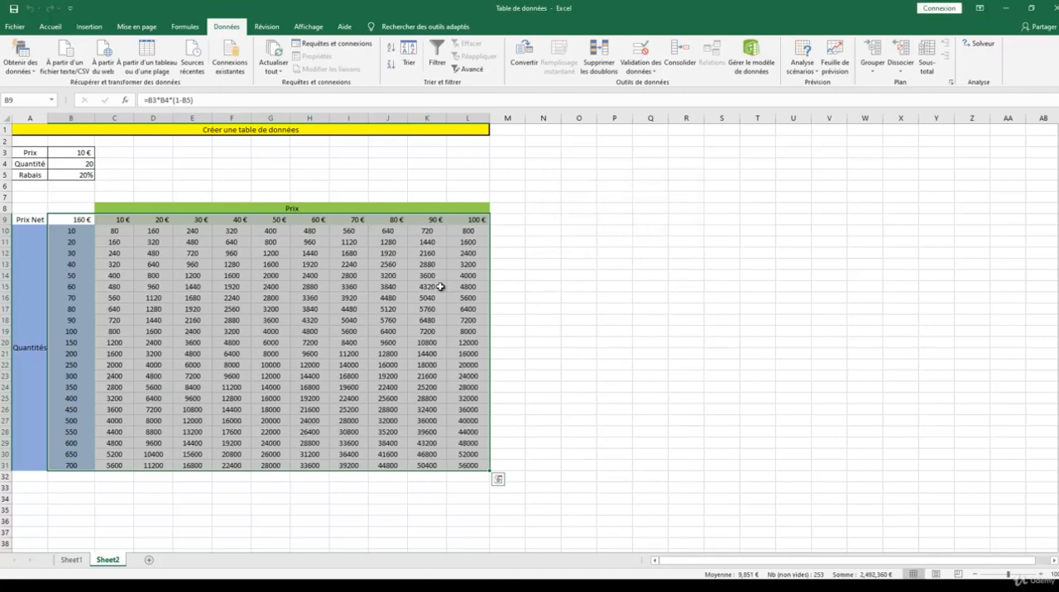
Step: Highlight cell E13, the result for price 30 € and quantity 40, with a yellow fill
left_click(205, 263)
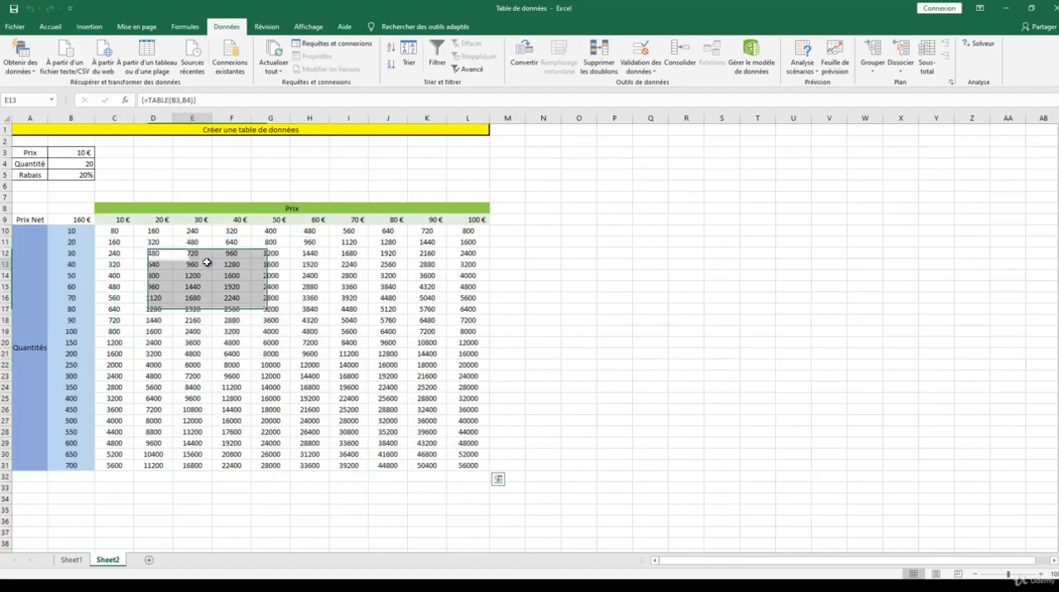
left_click(50, 27)
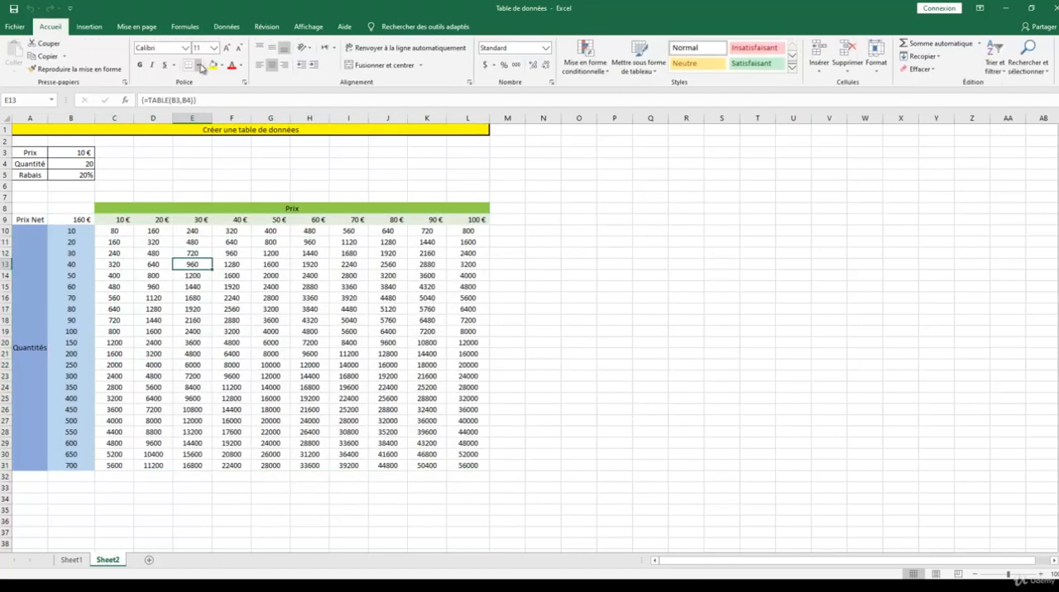
left_click(212, 64)
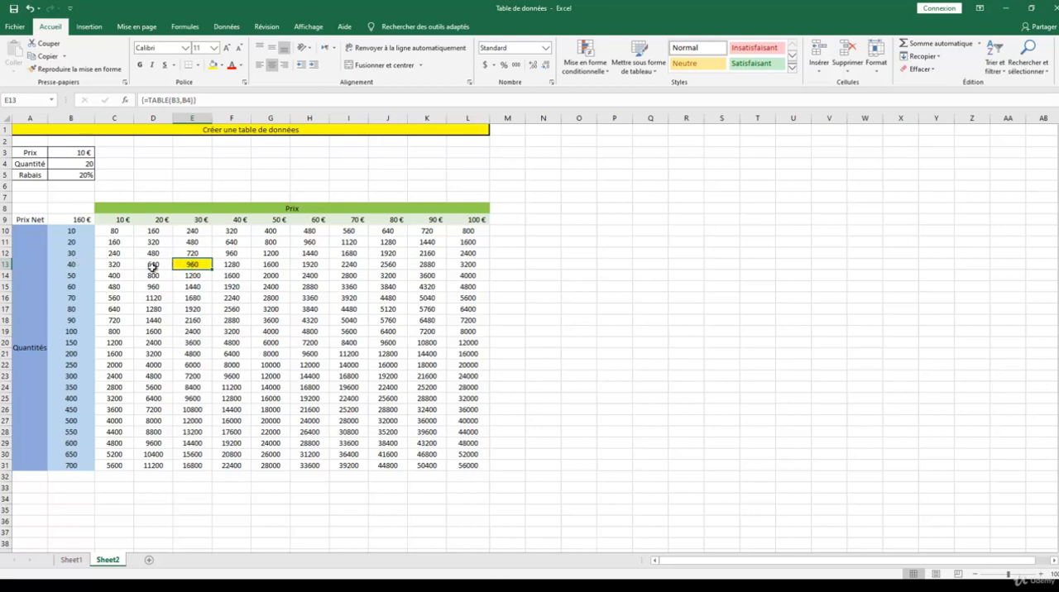
Step: Set the price in B3 to 30 € and the quantity in B4 to 40
left_click(85, 152)
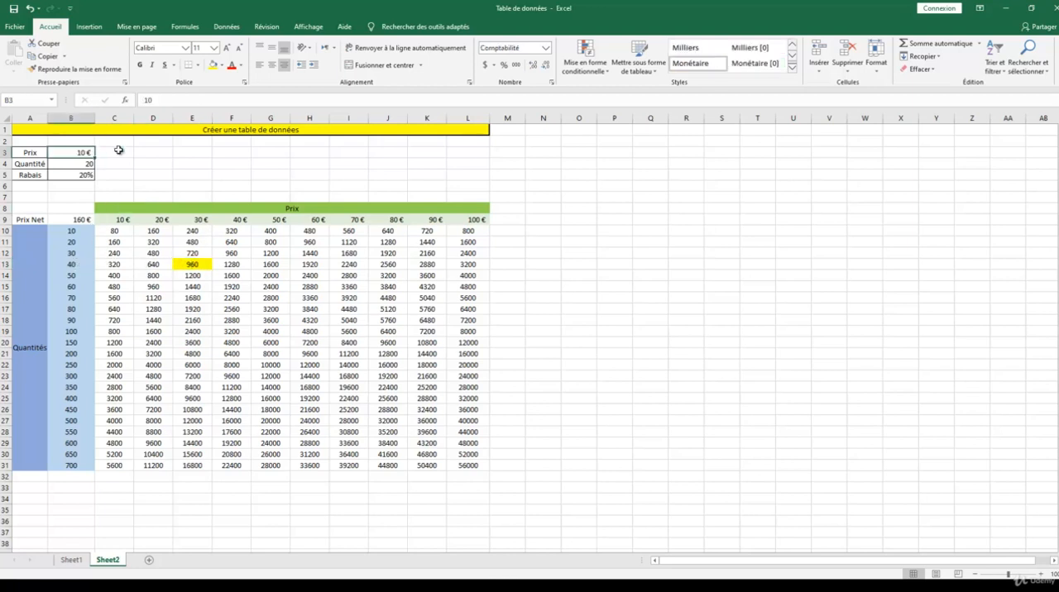
type("30")
key("Return")
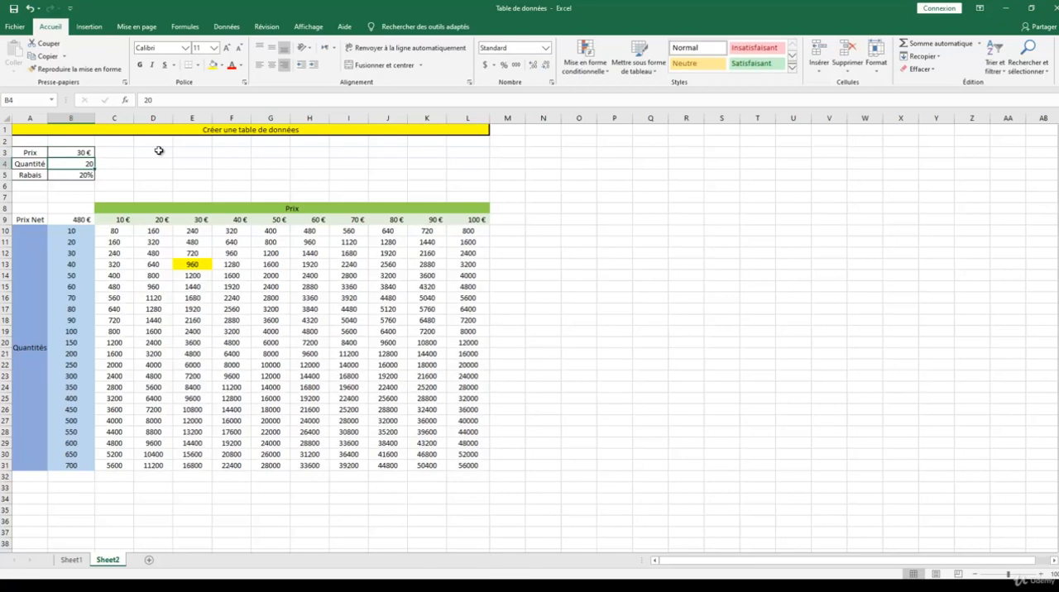
type("40")
key("Return")
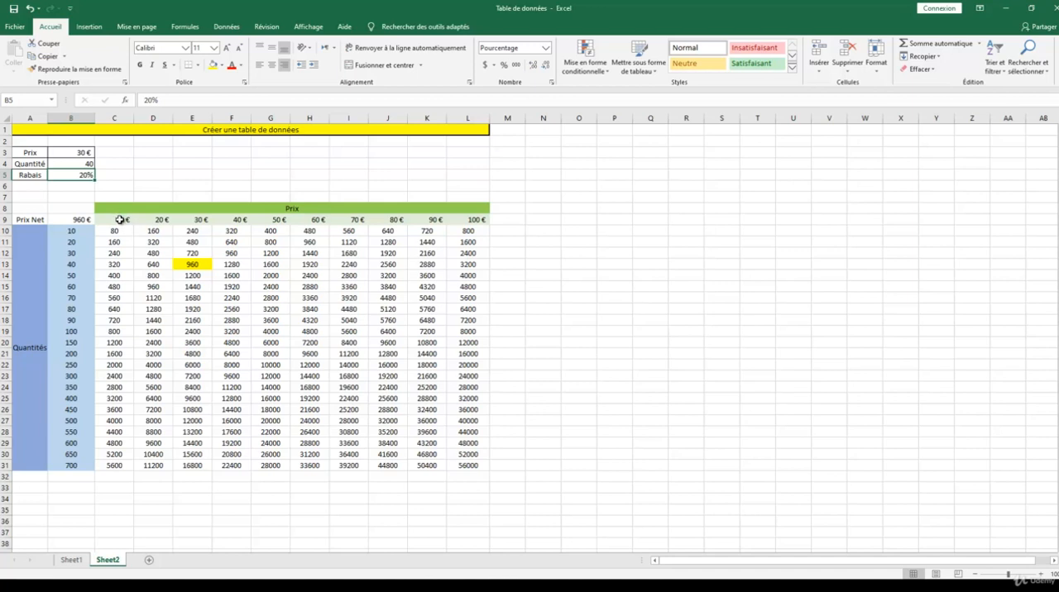
Step: Clear the contents of the price headings and data table in C8:L31, and remove the fill from E13
left_click_drag(120, 211, 462, 467)
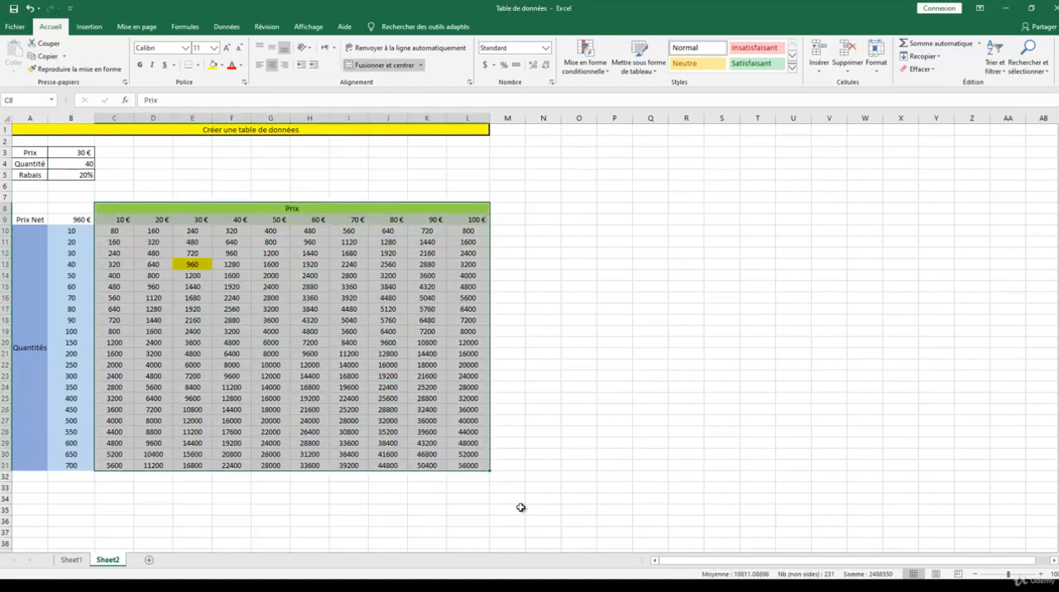
key("Delete")
left_click(191, 266)
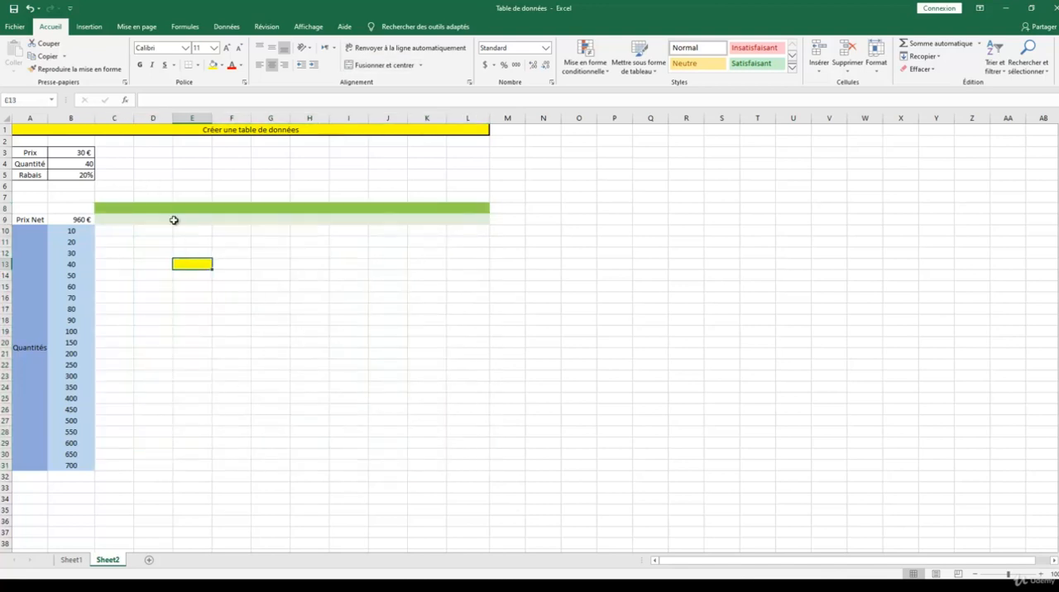
left_click(222, 65)
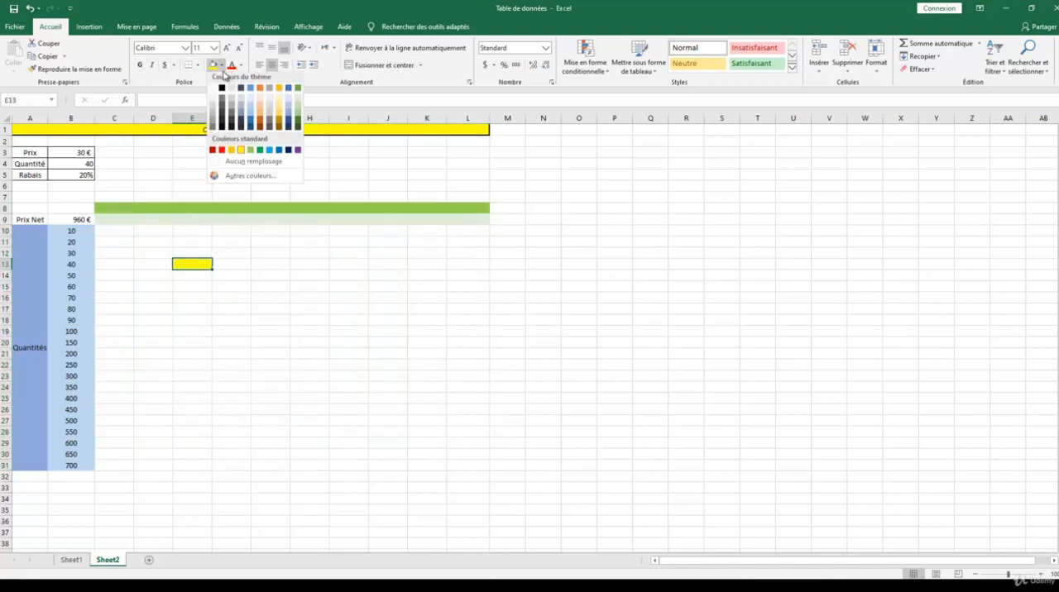
left_click(241, 164)
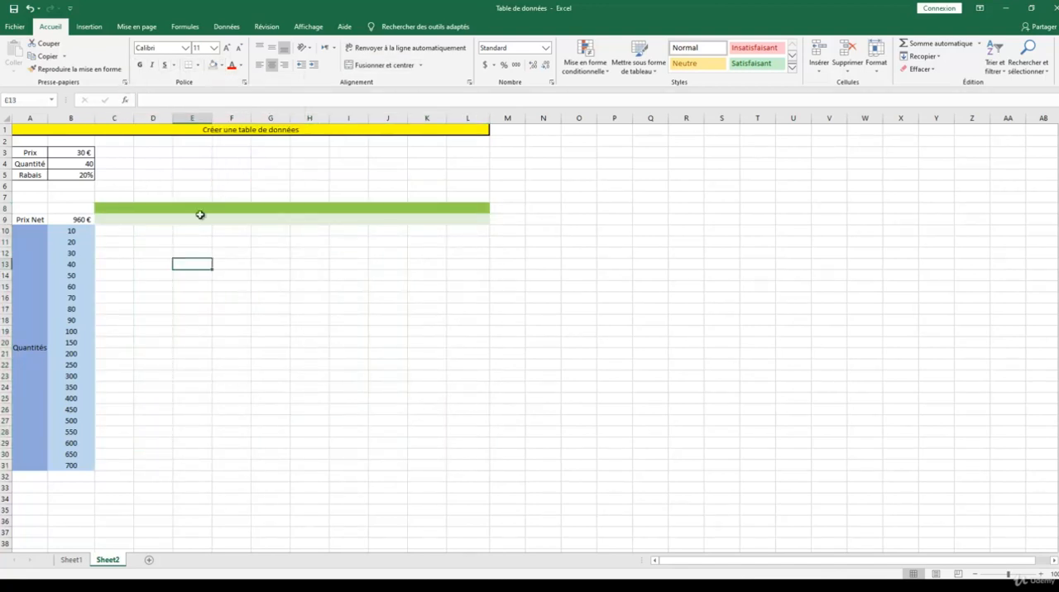
Step: Move the net price formula from B9 to C9
left_click(88, 217)
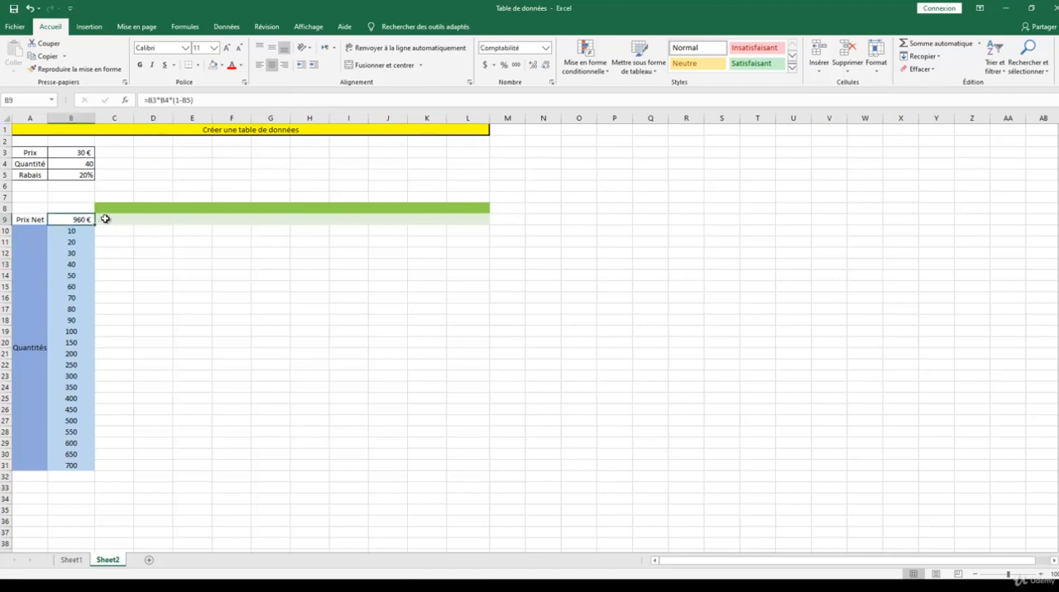
left_click_drag(105, 219, 117, 218)
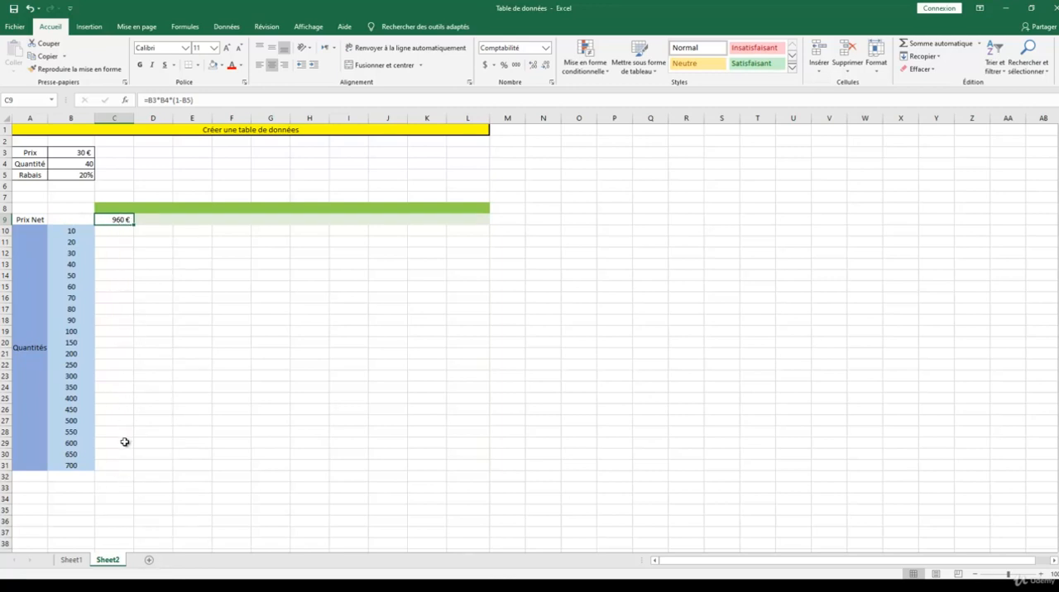
Step: Create a one-variable what-if data table over B9:C31, using the quantity in B4 as the column input cell
left_click_drag(88, 220, 109, 472)
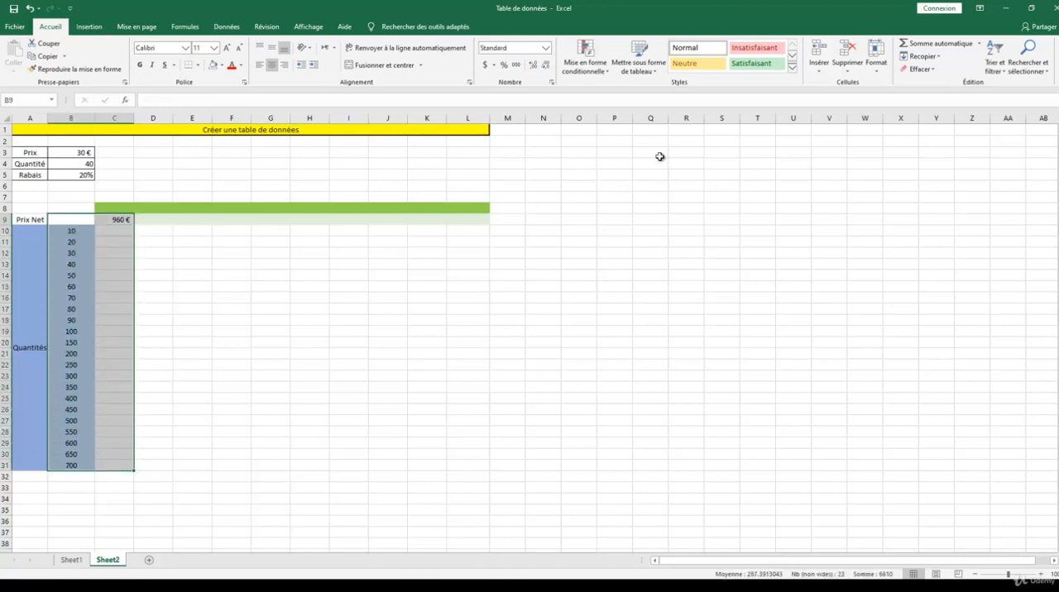
left_click(228, 27)
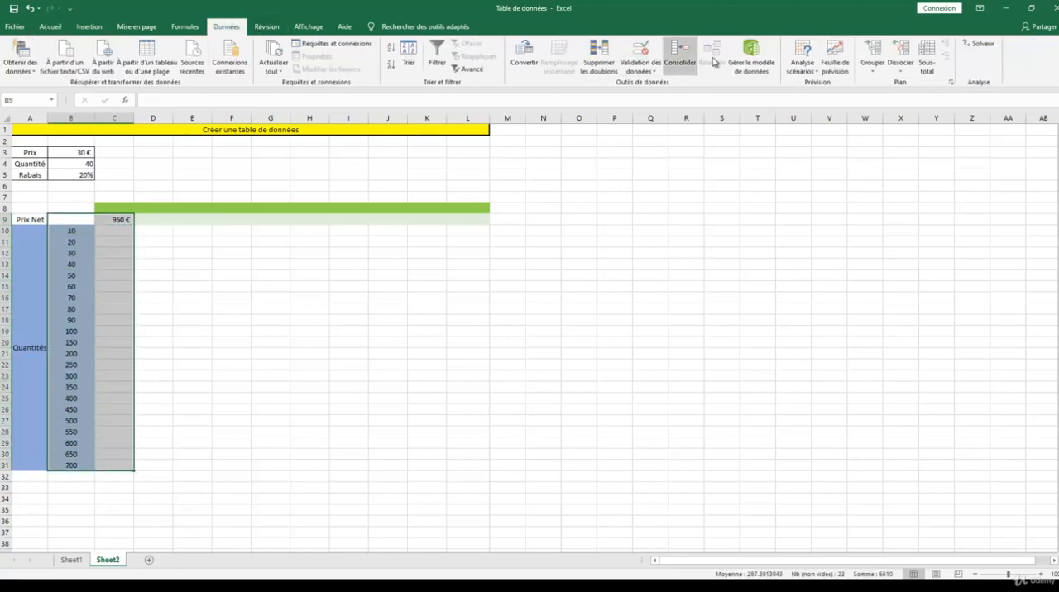
left_click(802, 58)
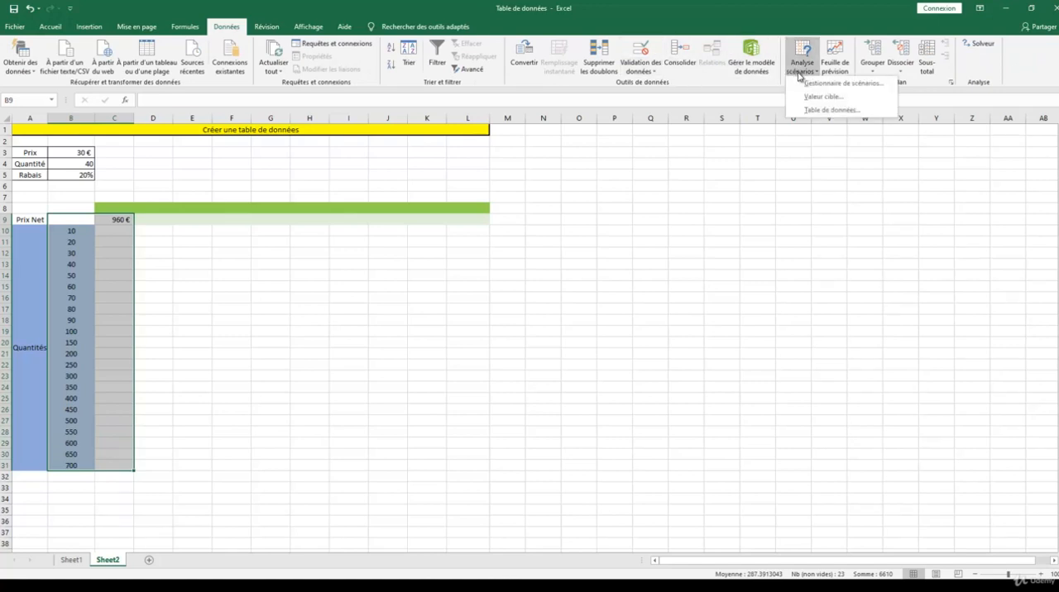
left_click(815, 110)
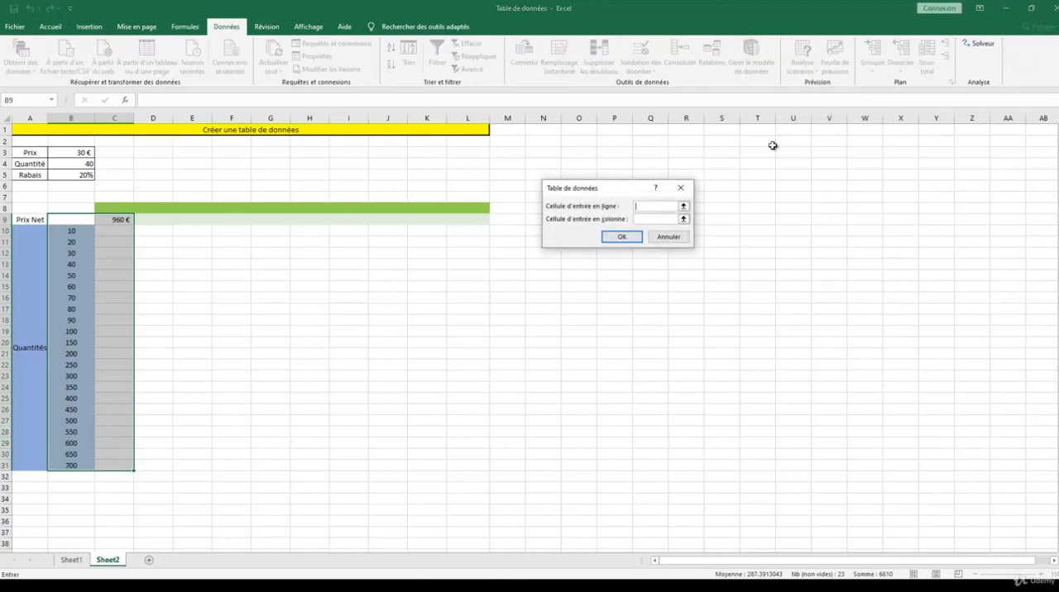
left_click(656, 220)
left_click(683, 219)
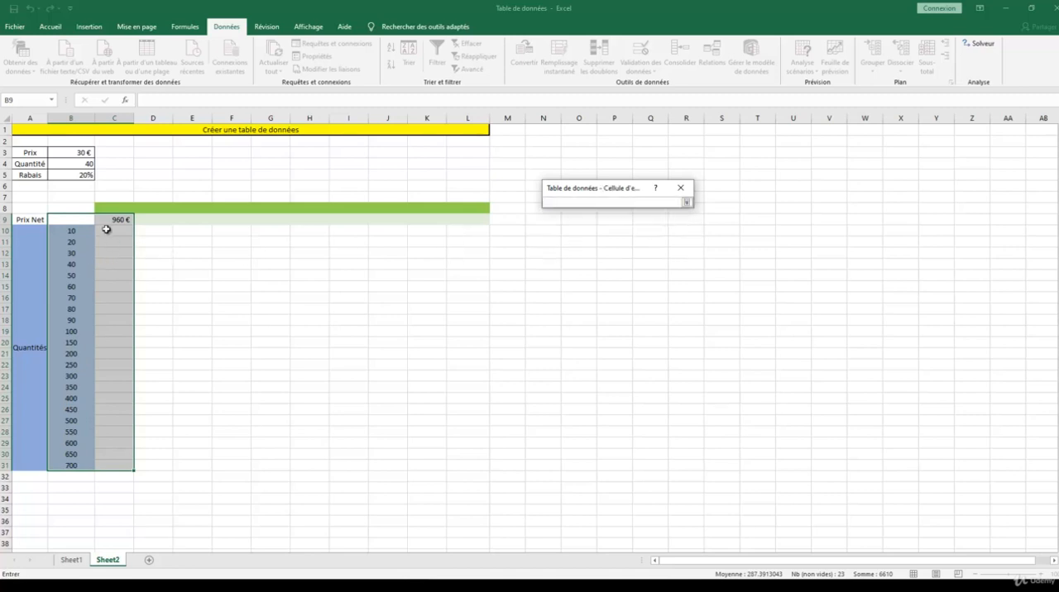
left_click(83, 164)
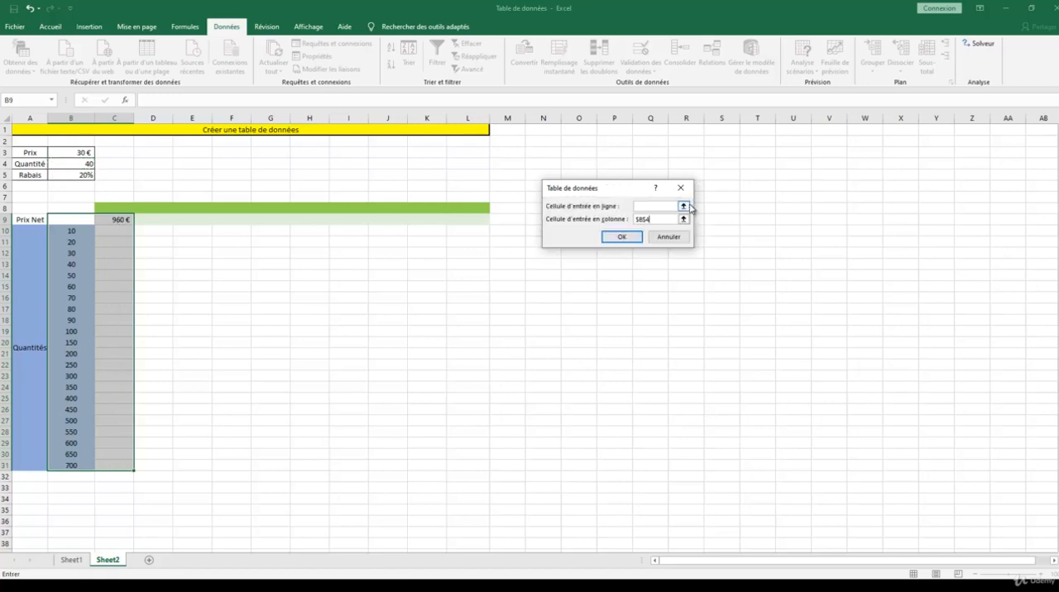
left_click(685, 202)
left_click(622, 237)
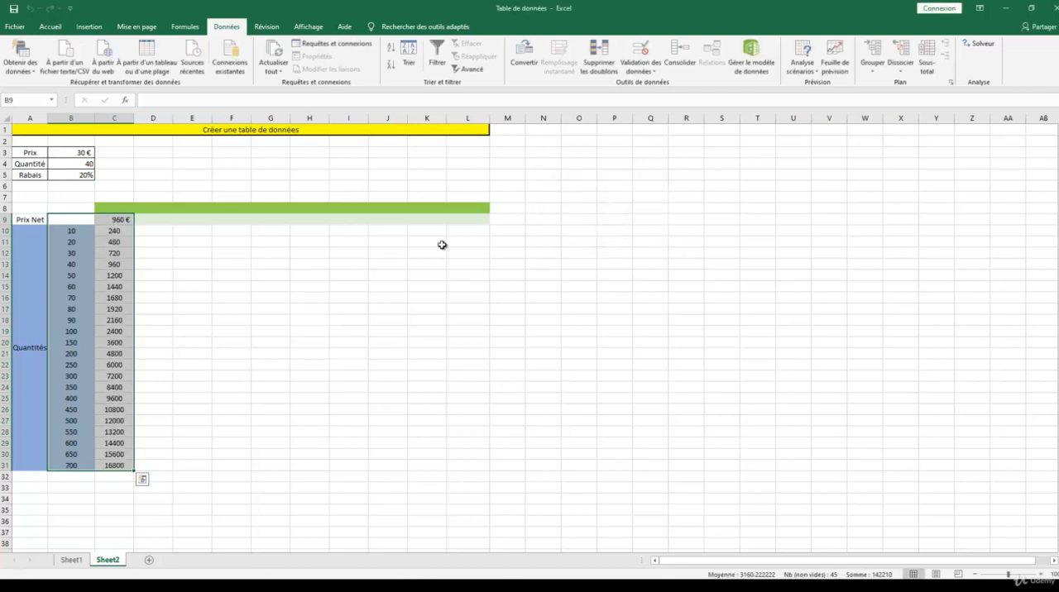
Step: Highlight cell C12, the net price result for quantity 30, with an orange fill
left_click(116, 253)
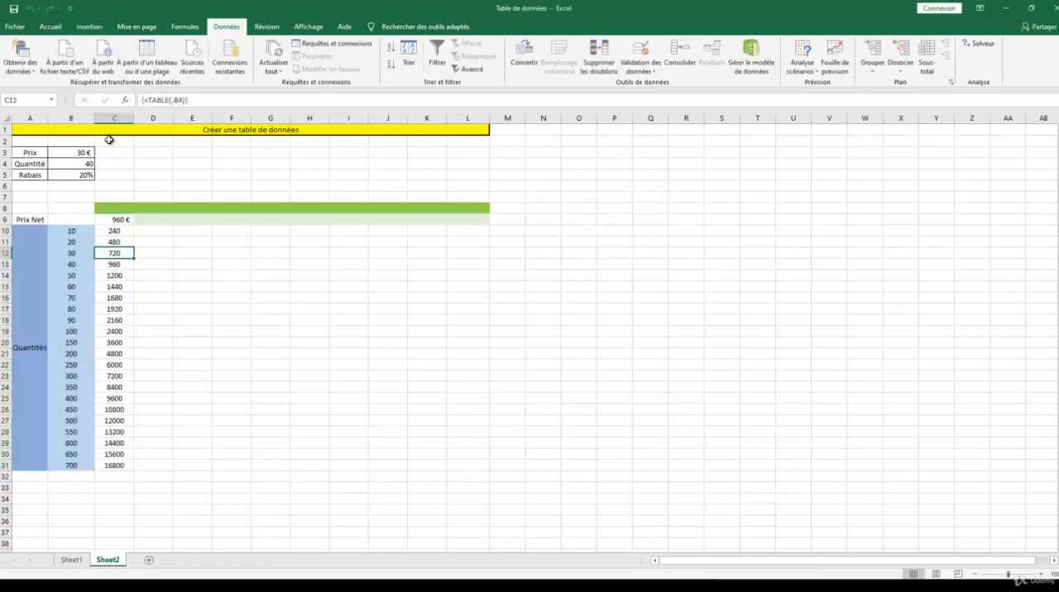
left_click(51, 27)
left_click(221, 64)
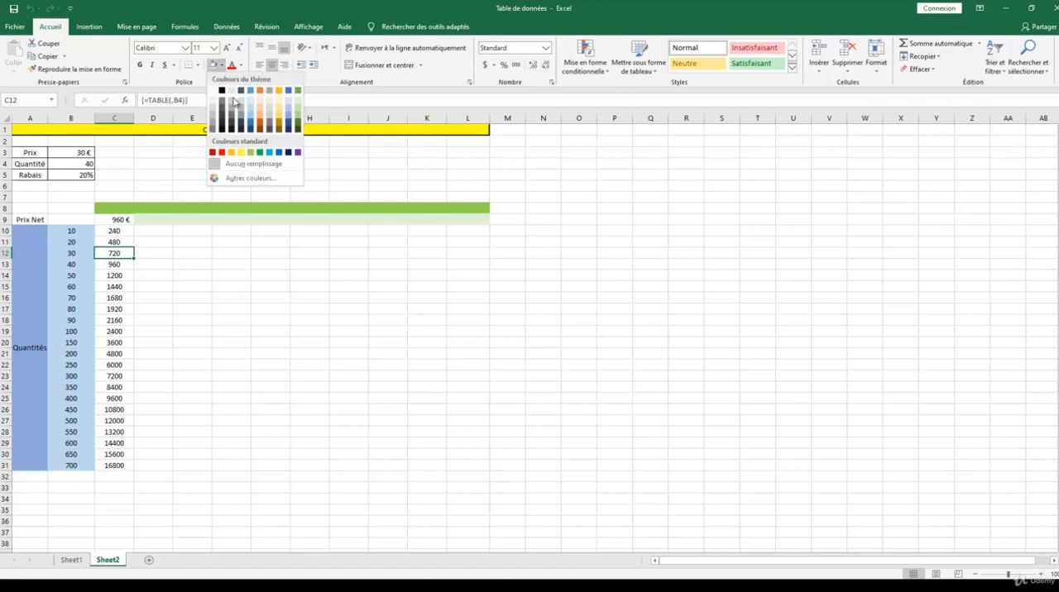
left_click(231, 152)
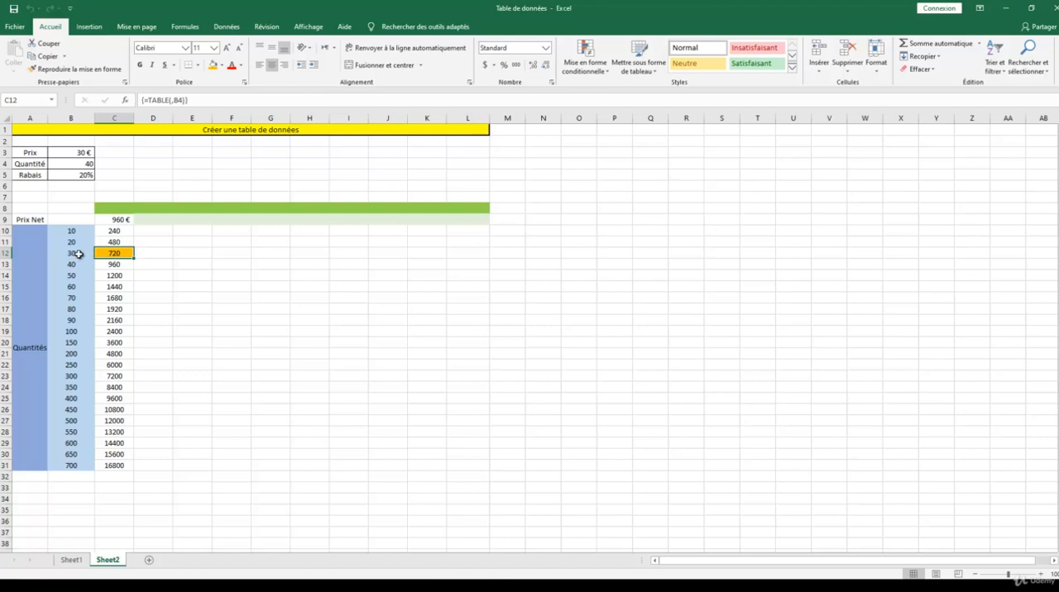
Step: Set the quantity in B4 to 30
left_click(82, 165)
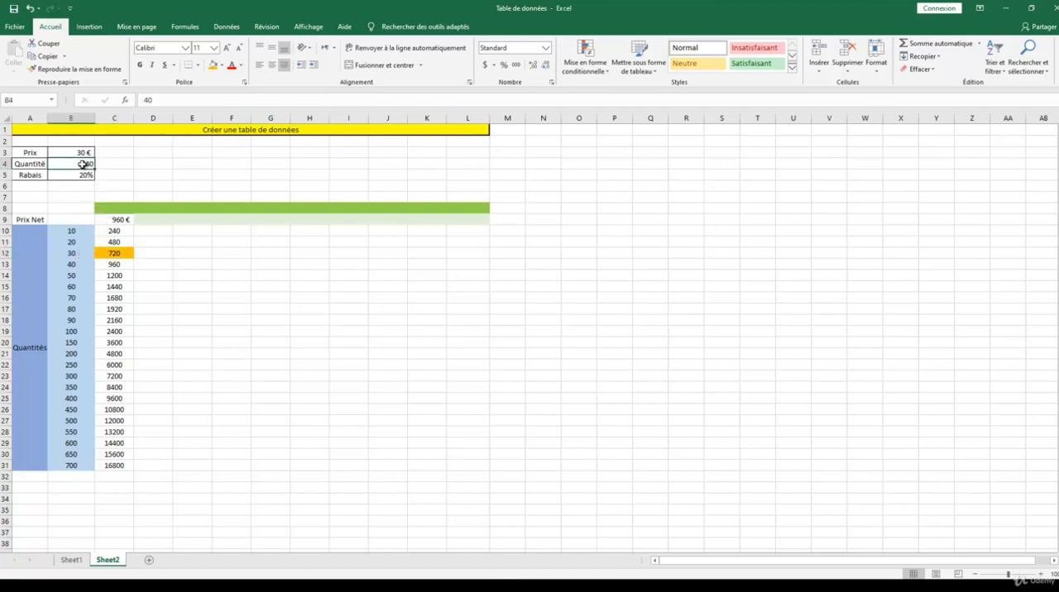
type("30")
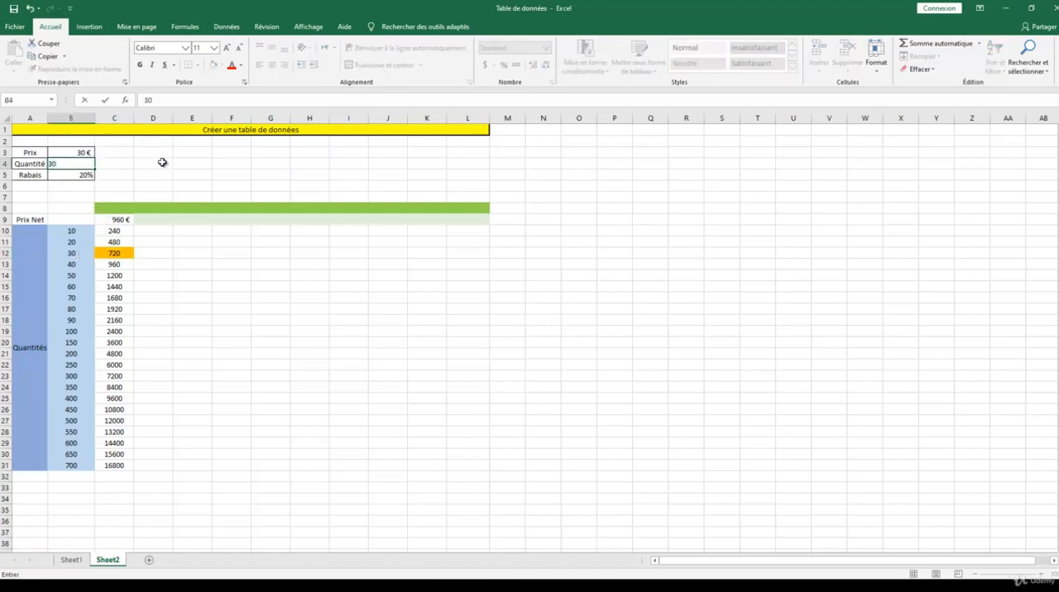
key("Return")
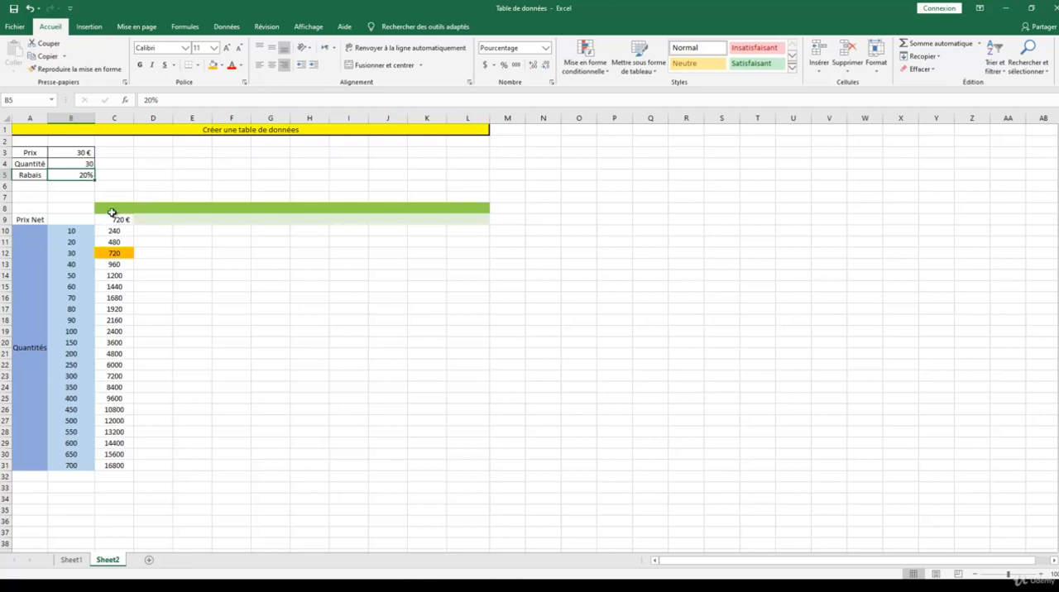
Step: Format the data table results in C10:C31 as euro accounting amounts with no decimal places
left_click_drag(119, 231, 114, 465)
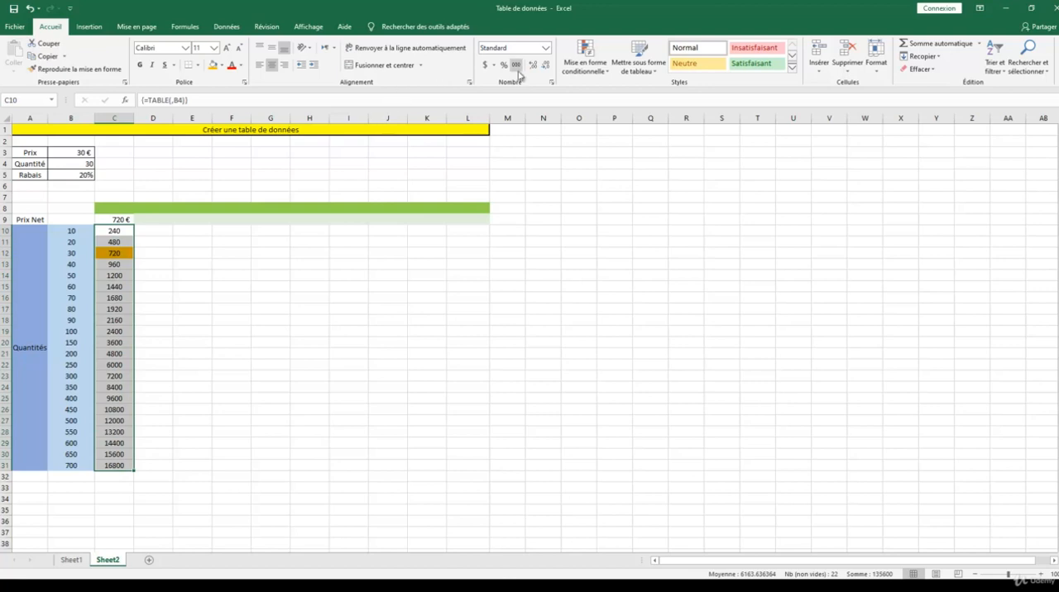
left_click(493, 64)
left_click(502, 92)
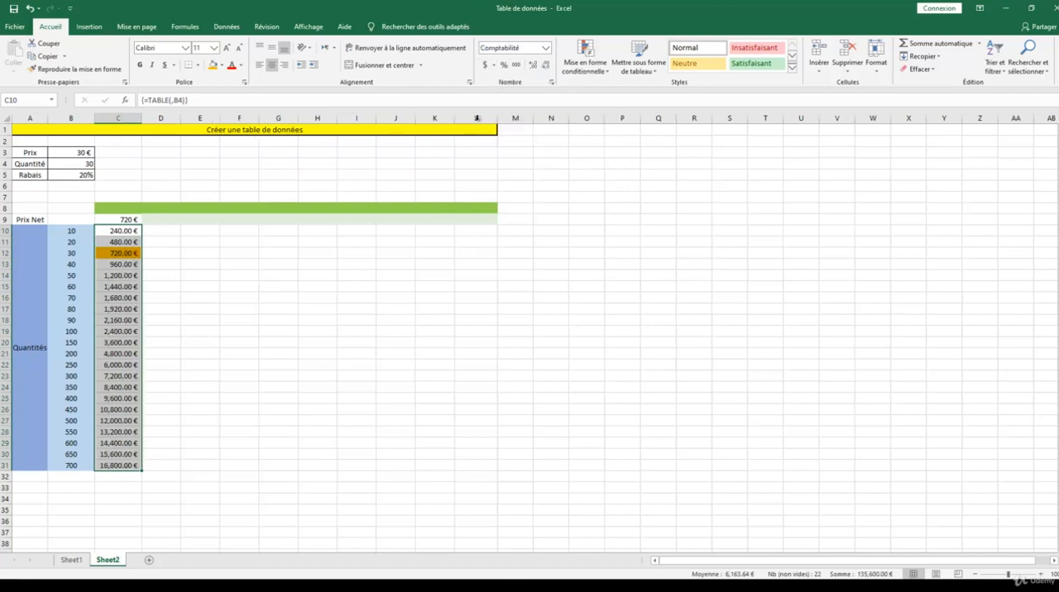
left_click(545, 66)
left_click(545, 66)
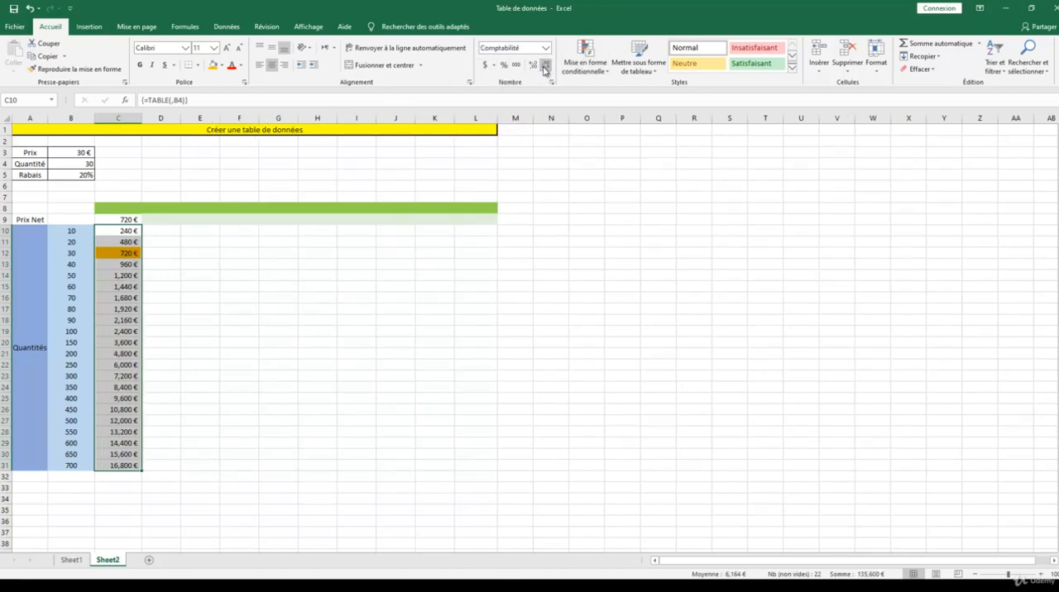
left_click(338, 233)
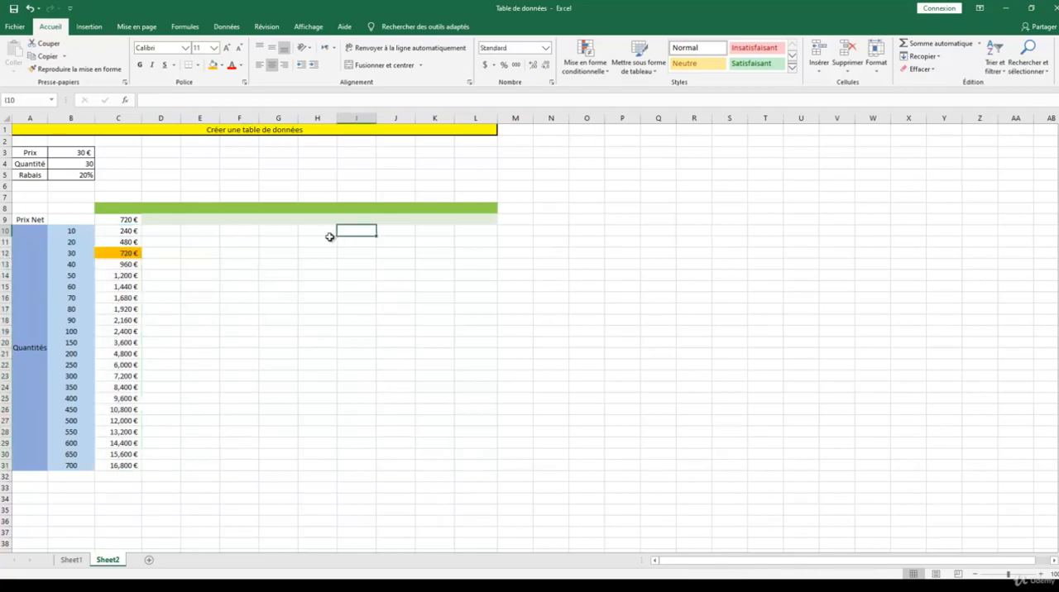
left_click(478, 300)
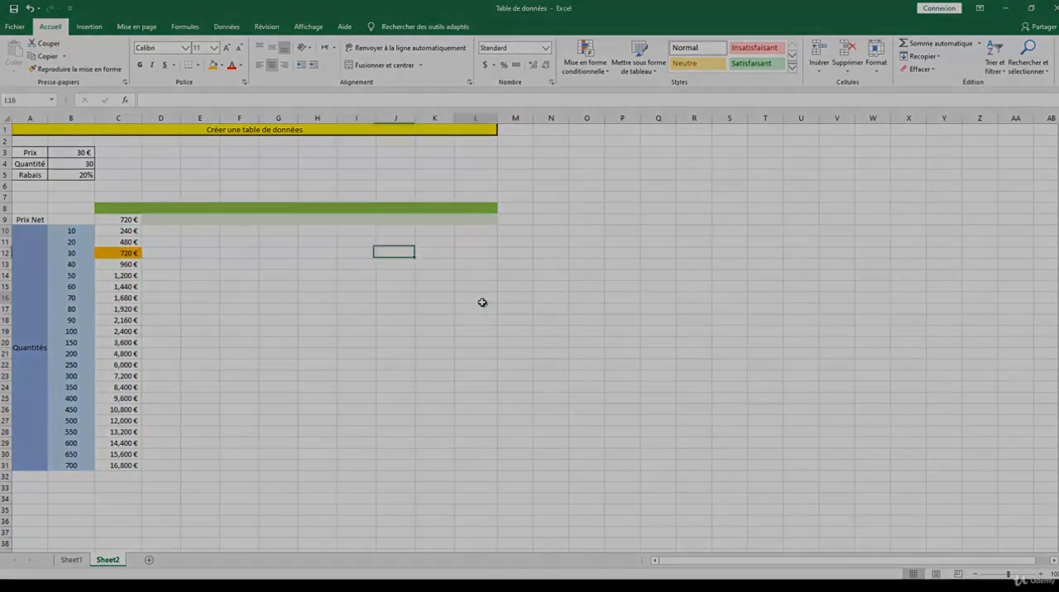